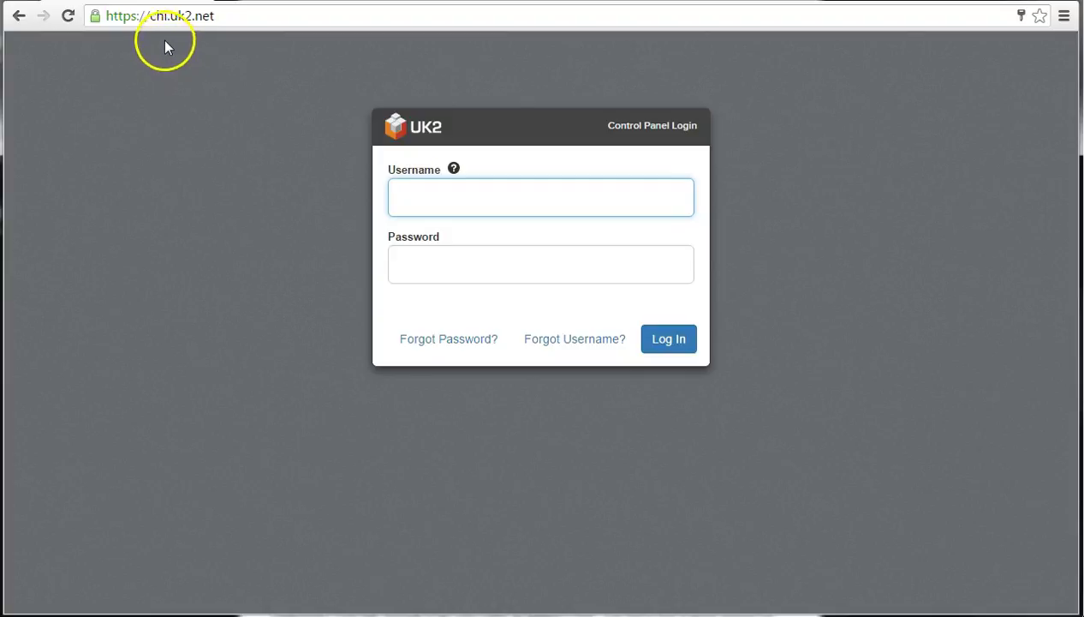
# Log in to the UK2 control panel with the account username and password, and dismiss the referral offer.
pyautogui.click(467, 198)
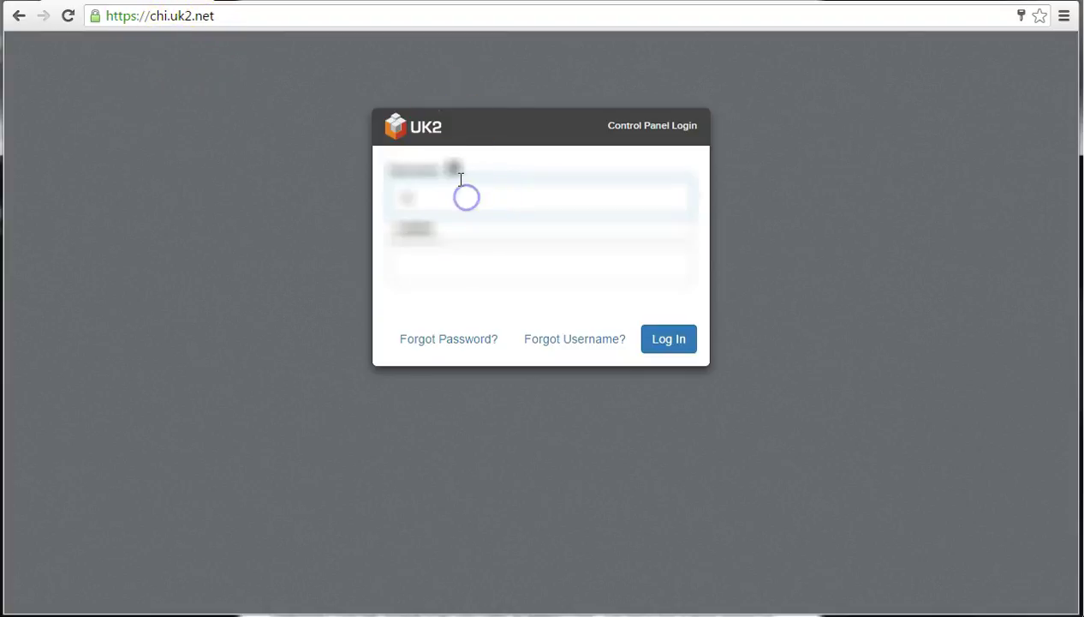
pyautogui.click(414, 227)
pyautogui.click(666, 339)
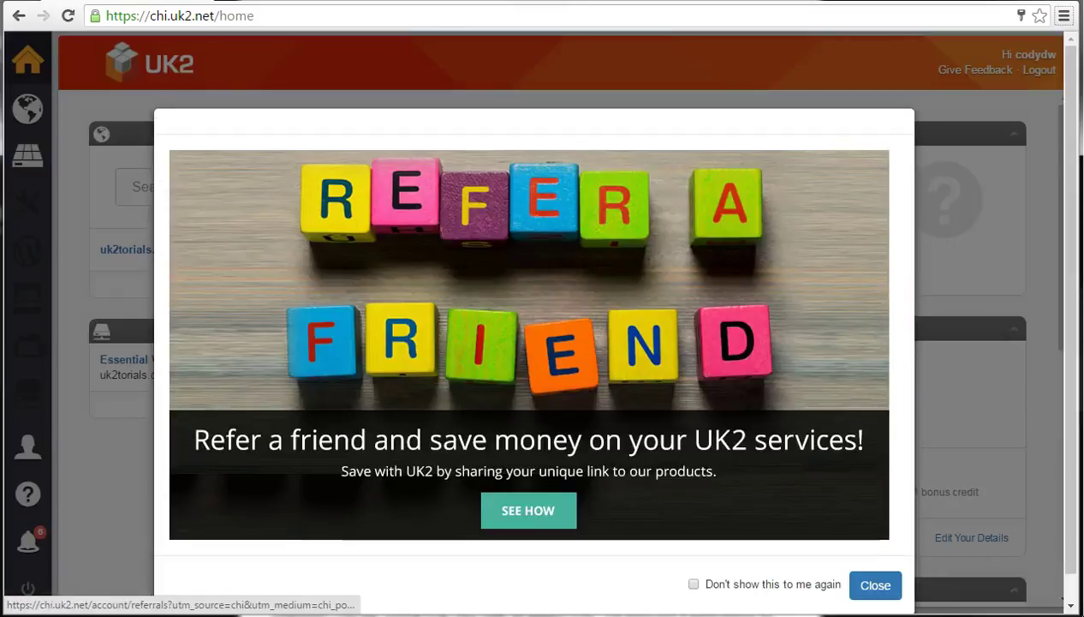
pyautogui.click(875, 587)
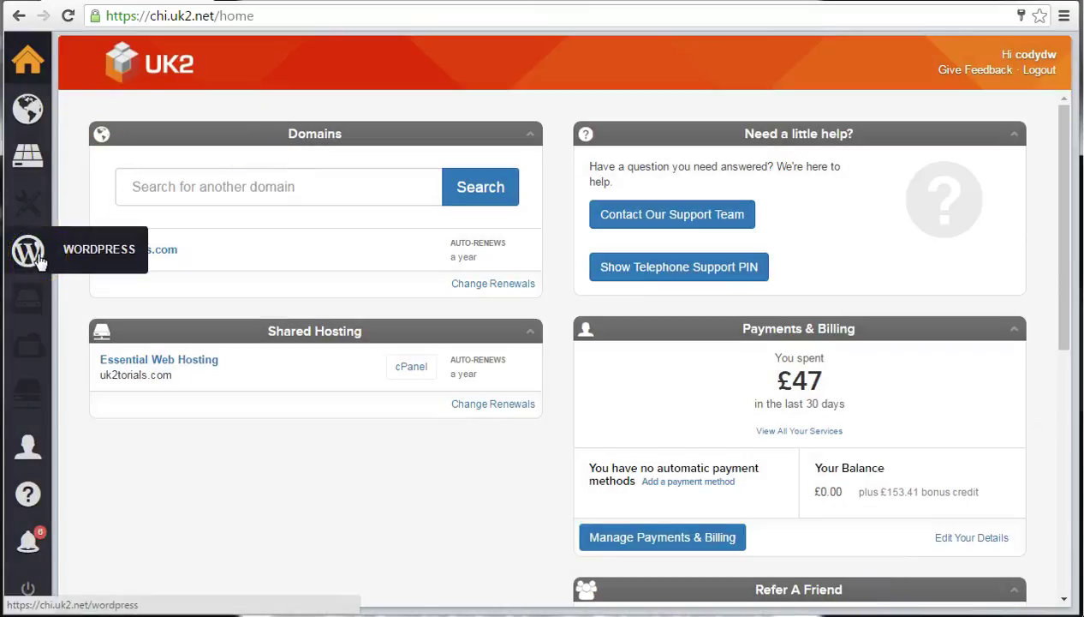
# Review the featured Premium WordPress Hosting packages and their prices, disk space, monthly visits and included emails.
pyautogui.click(39, 257)
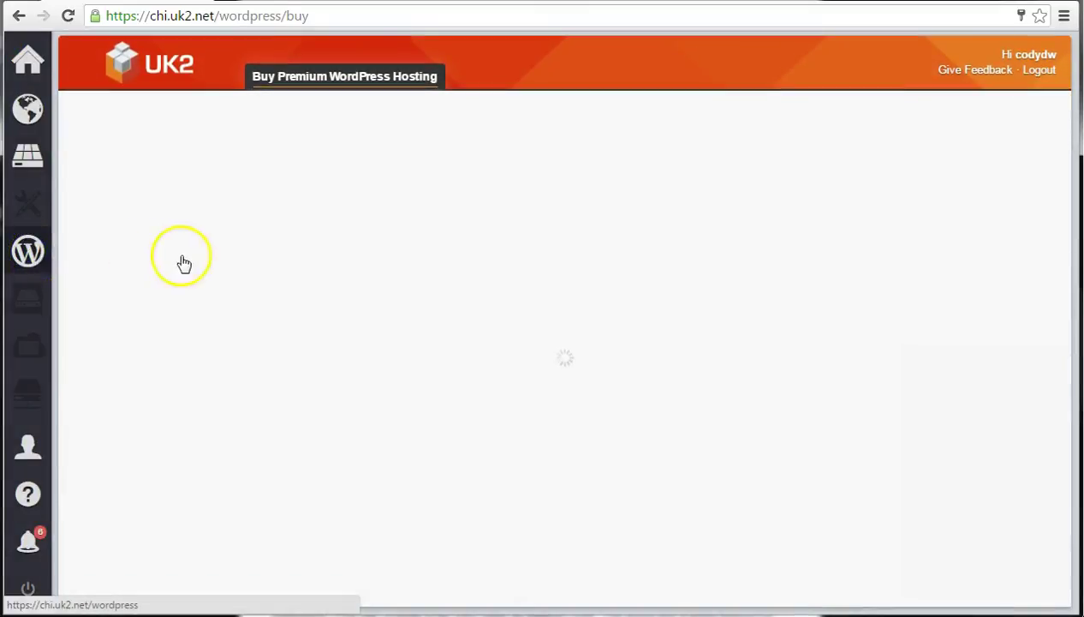
pyautogui.scroll(-2, 309, 321)
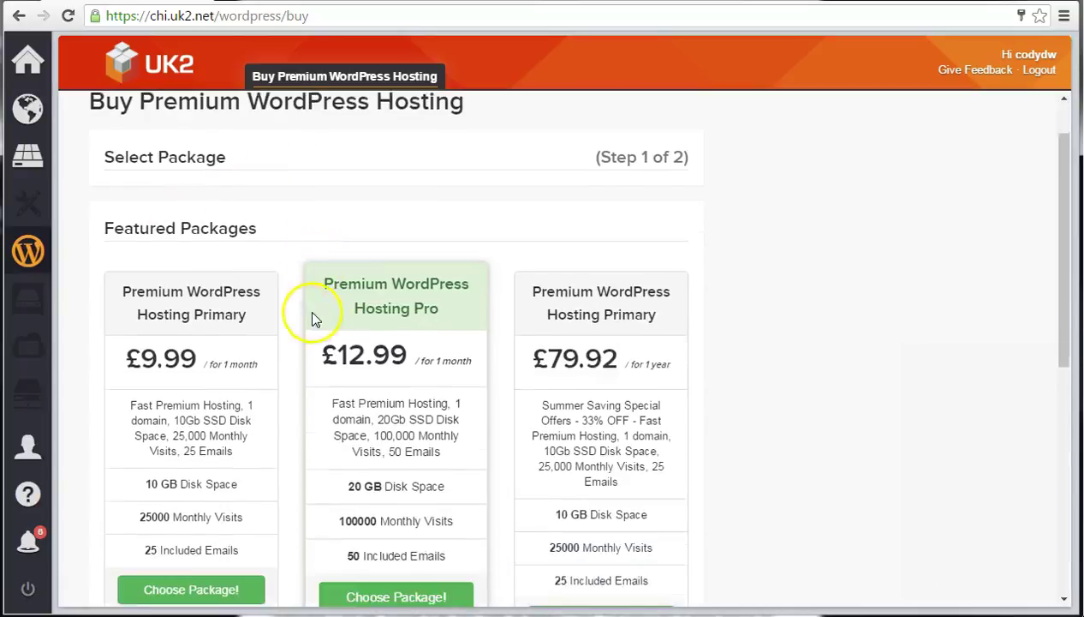
pyautogui.scroll(2, 301, 326)
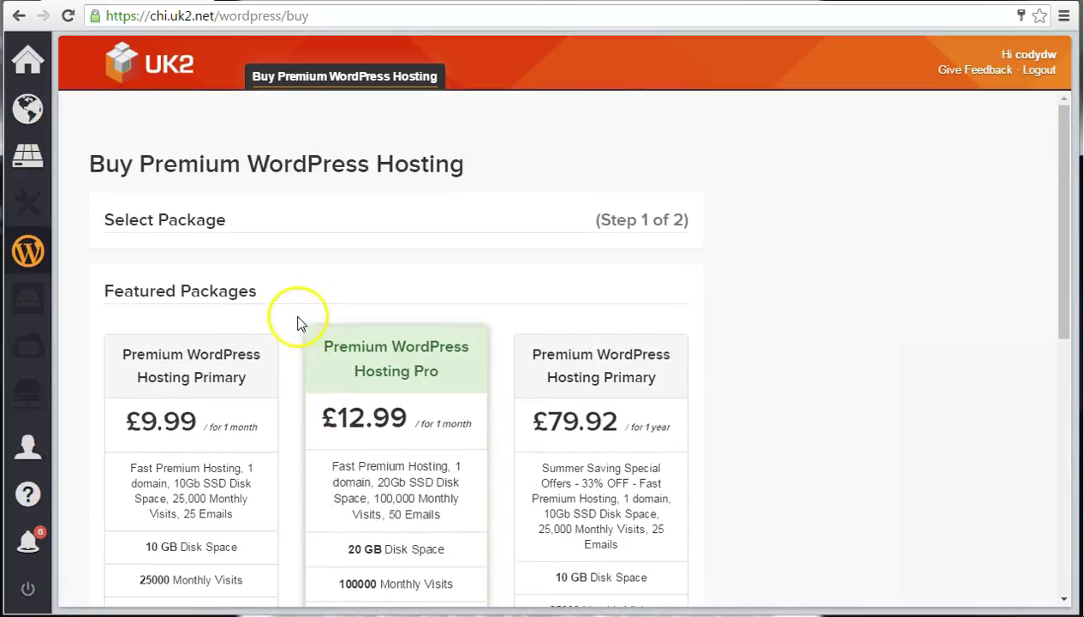
pyautogui.scroll(-2, 302, 326)
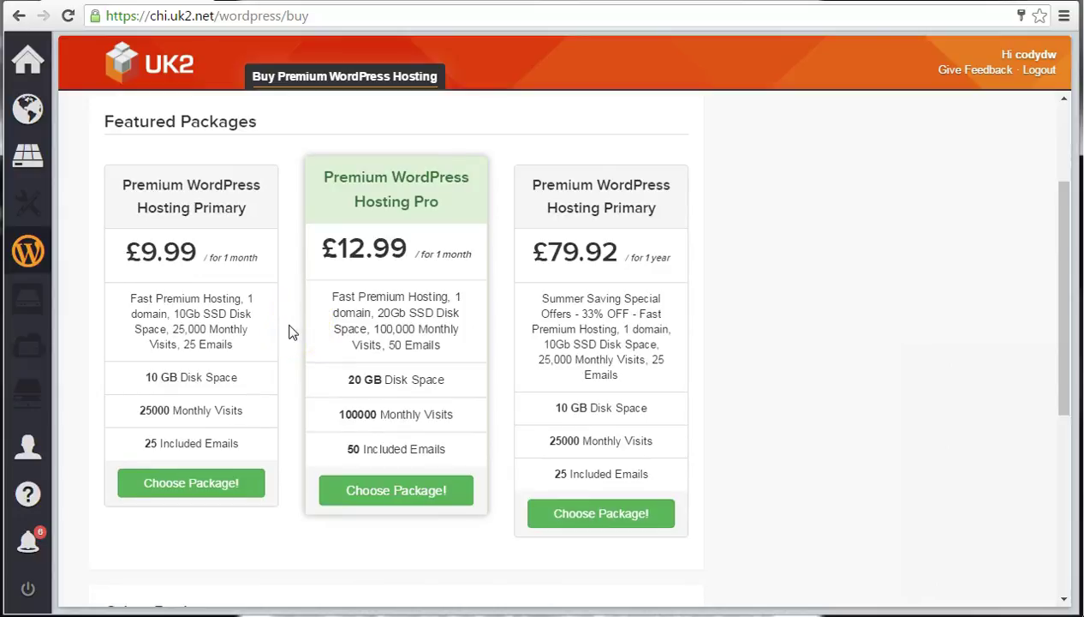
pyautogui.click(288, 334)
# Open cPanel for the uk2torials.com shared hosting package.
pyautogui.click(38, 161)
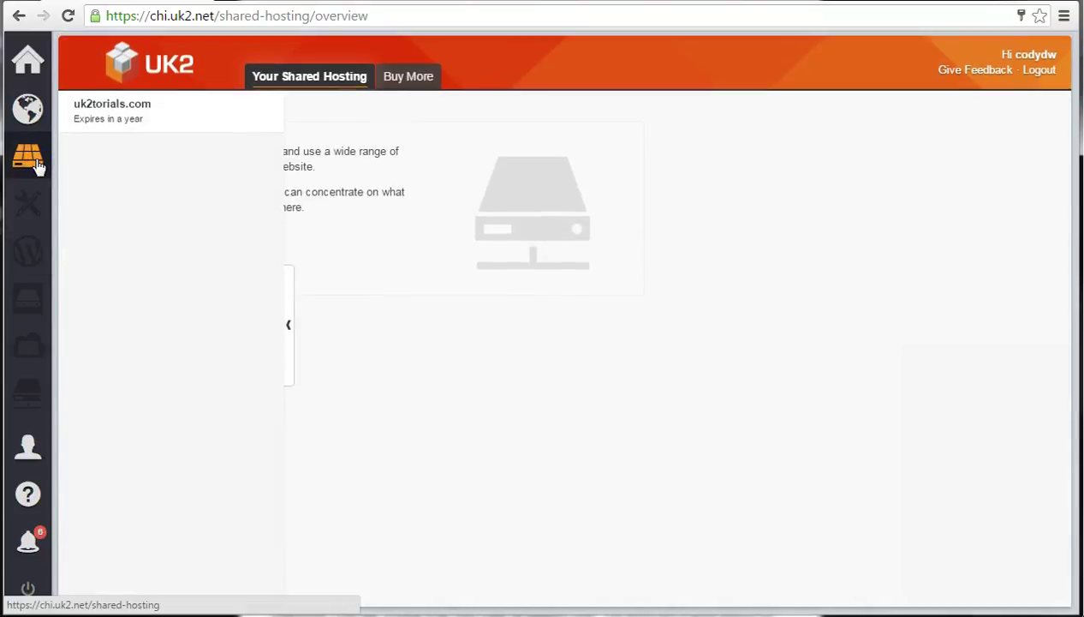
pyautogui.click(122, 122)
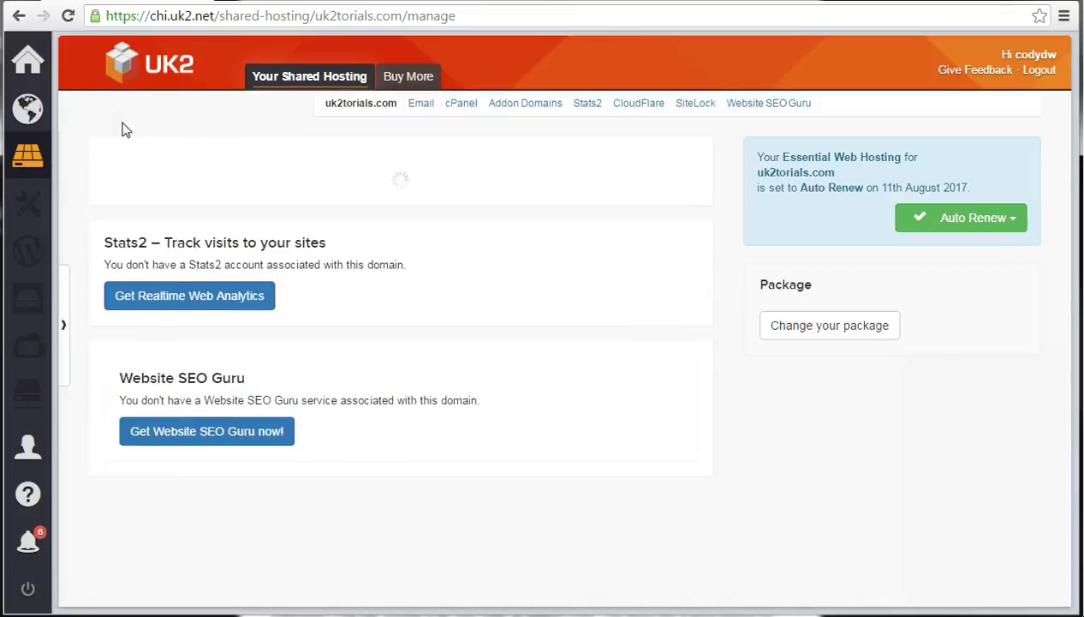
pyautogui.click(459, 108)
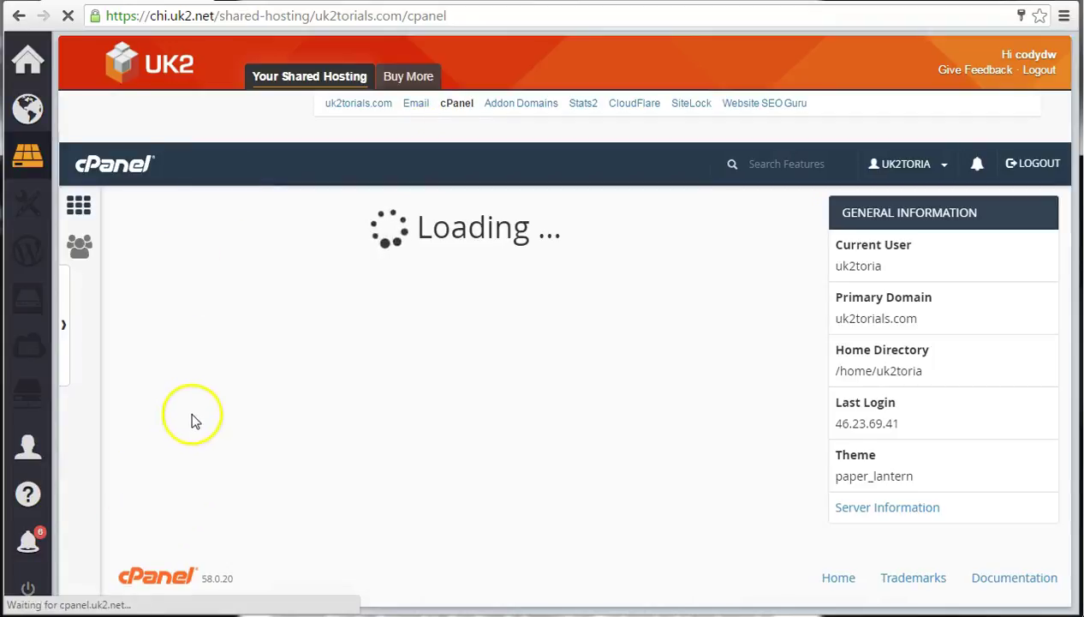
# Launch the Softaculous Apps Installer from cPanel and open the install form for WordPress.
pyautogui.scroll(-1, 180, 359)
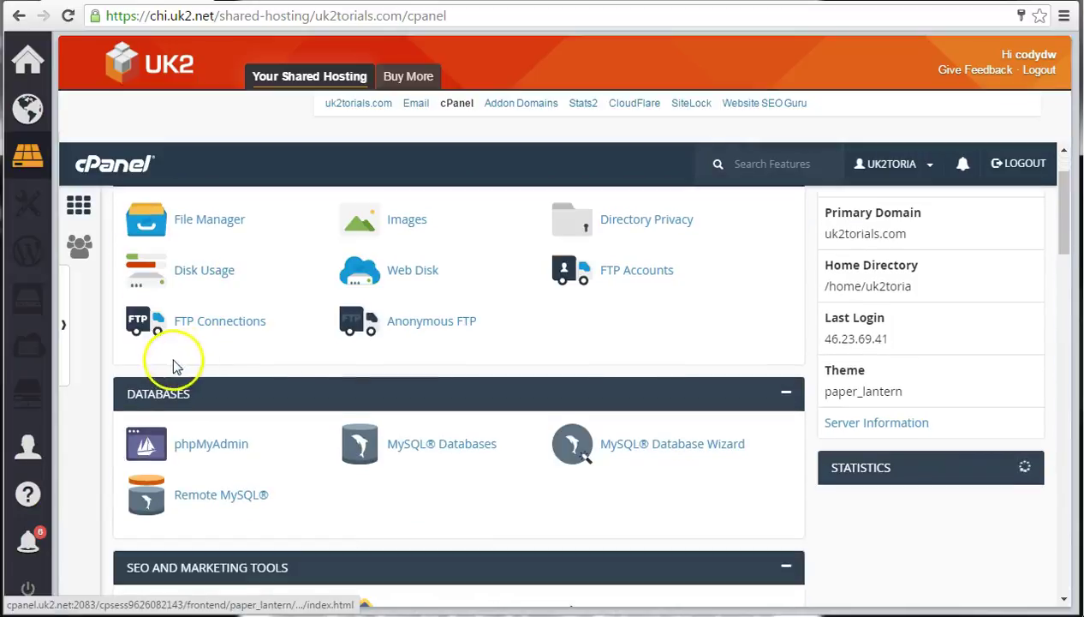
pyautogui.scroll(1, 227, 291)
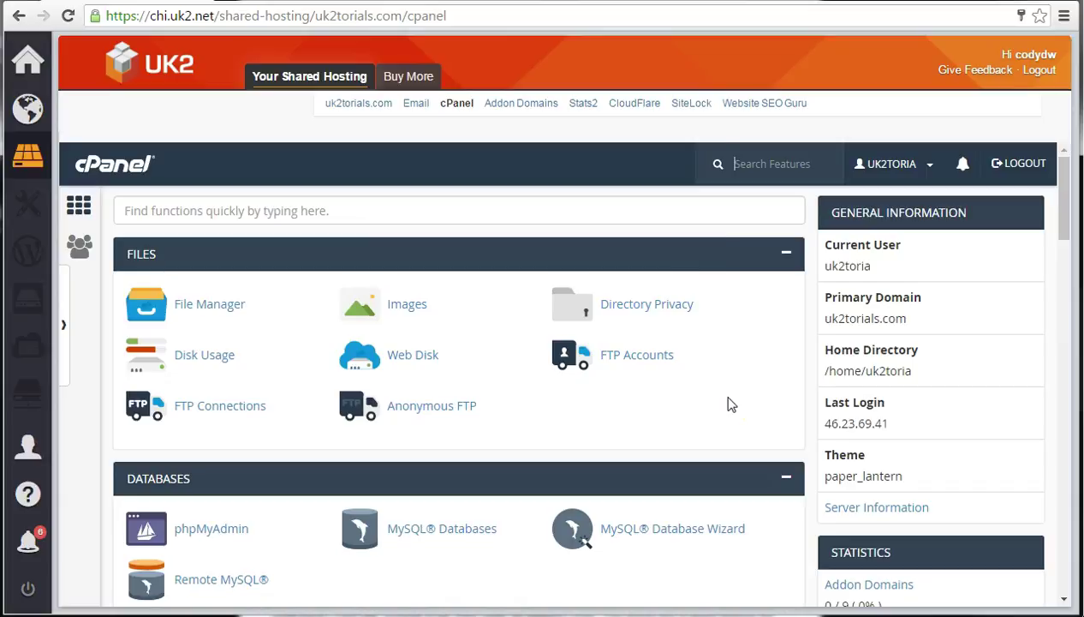
pyautogui.scroll(-10, 698, 257)
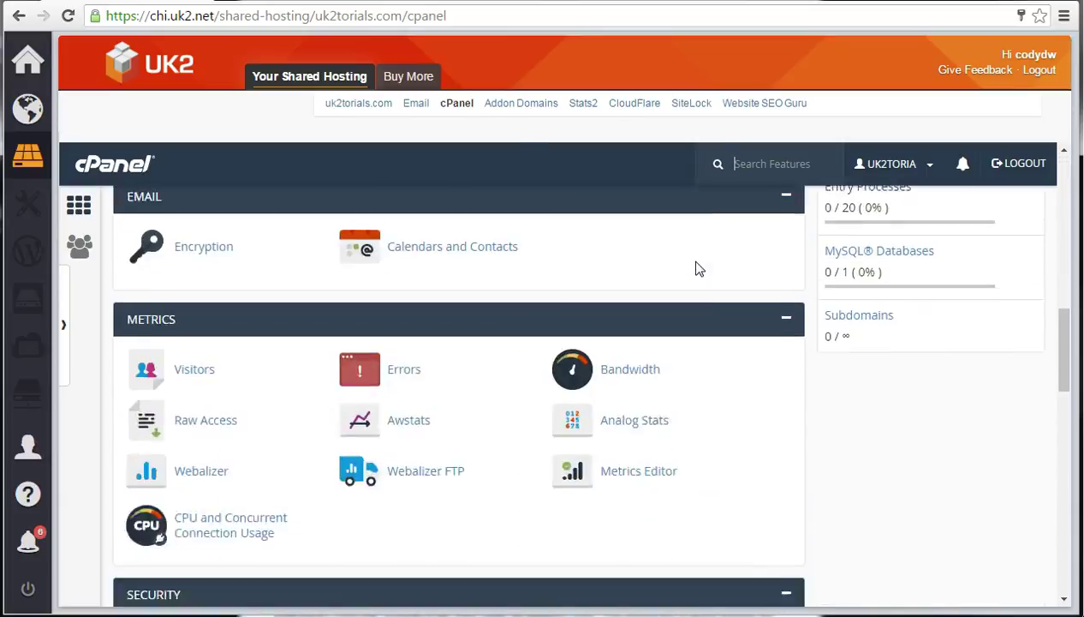
pyautogui.scroll(-6, 683, 287)
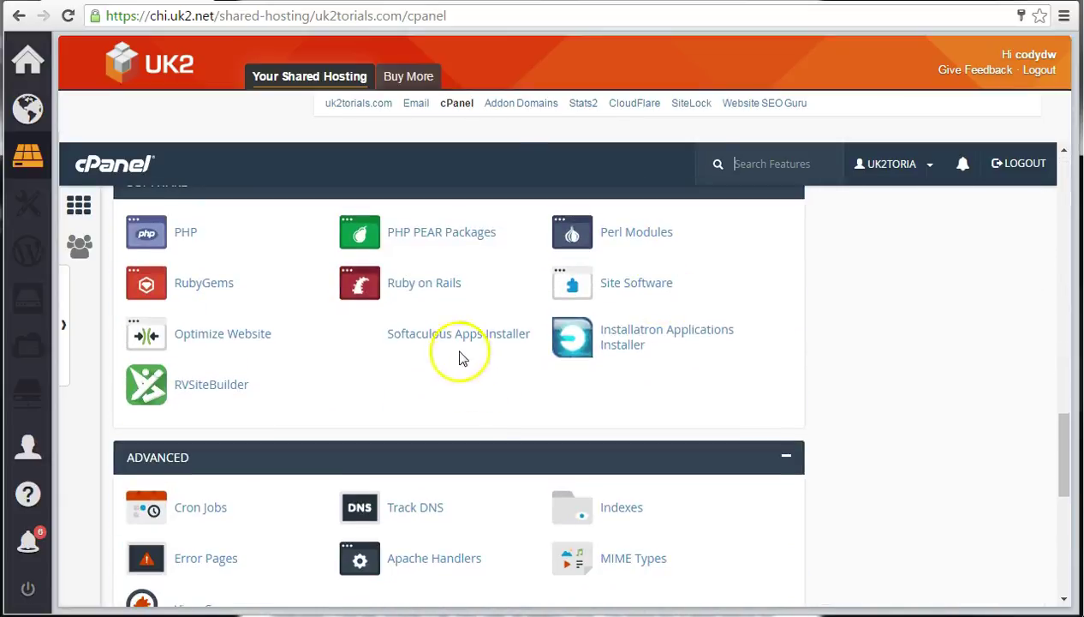
pyautogui.click(458, 337)
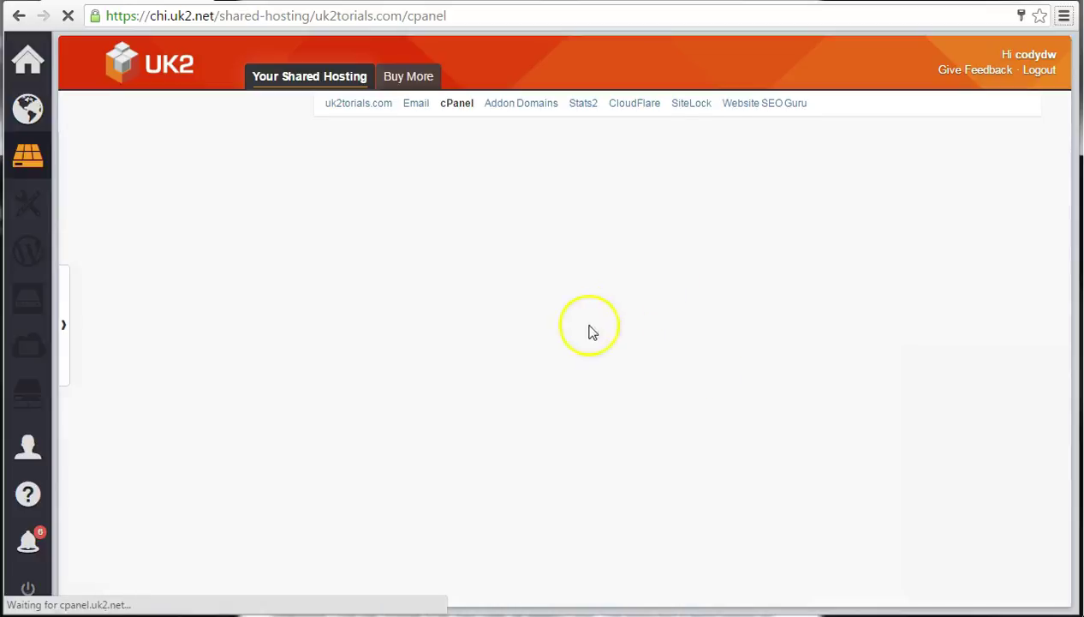
pyautogui.moveTo(513, 338)
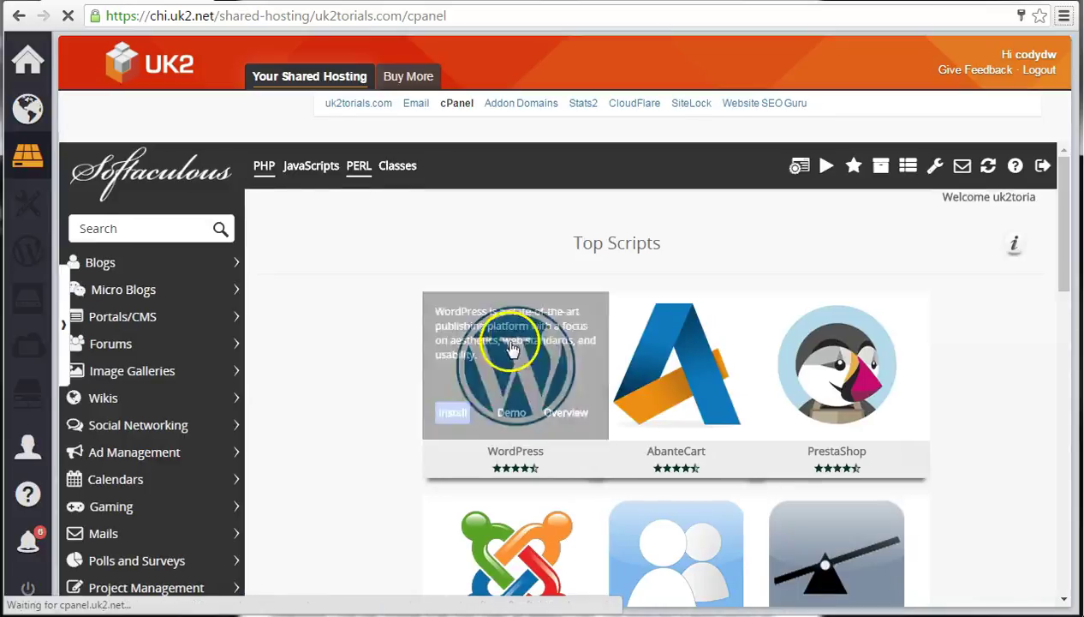
pyautogui.click(447, 420)
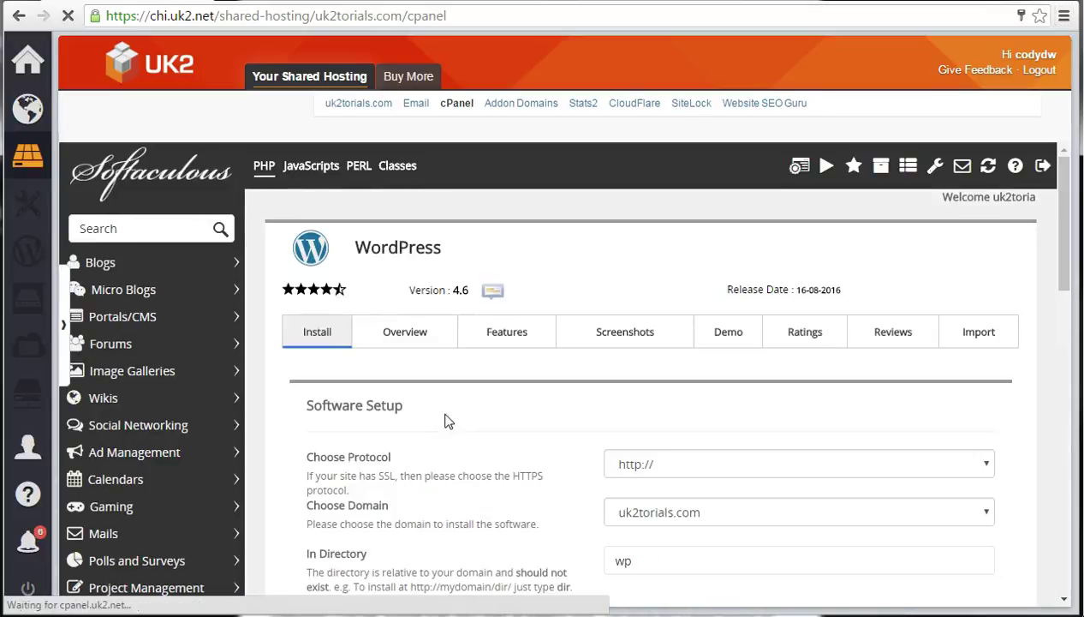
pyautogui.scroll(-2, 528, 389)
pyautogui.scroll(-1, 548, 377)
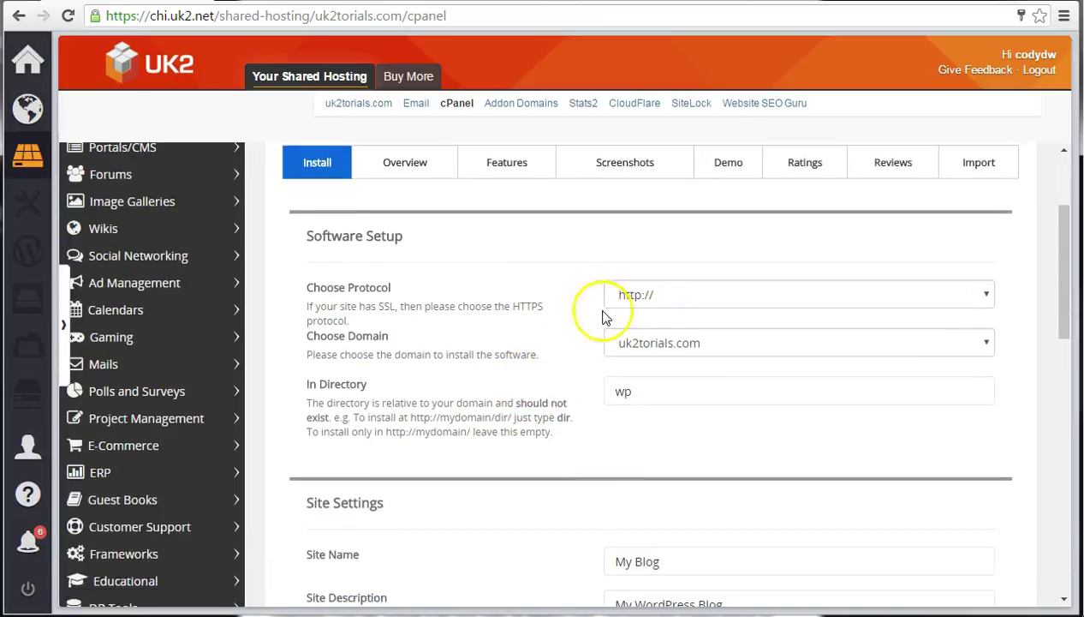
pyautogui.click(644, 296)
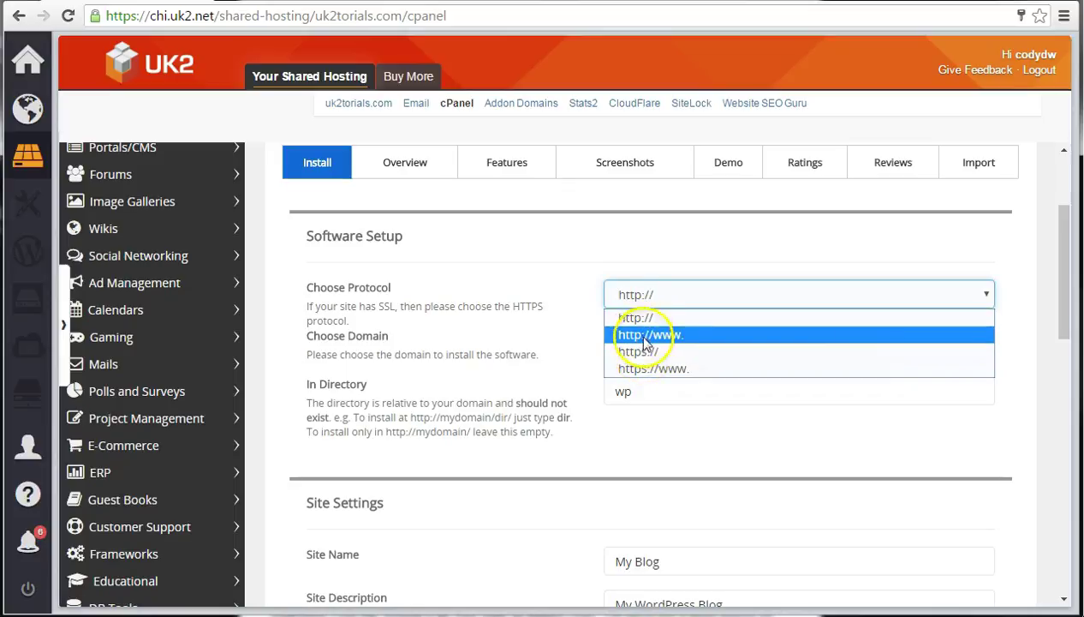
pyautogui.click(627, 315)
pyautogui.click(517, 306)
pyautogui.scroll(-2, 507, 309)
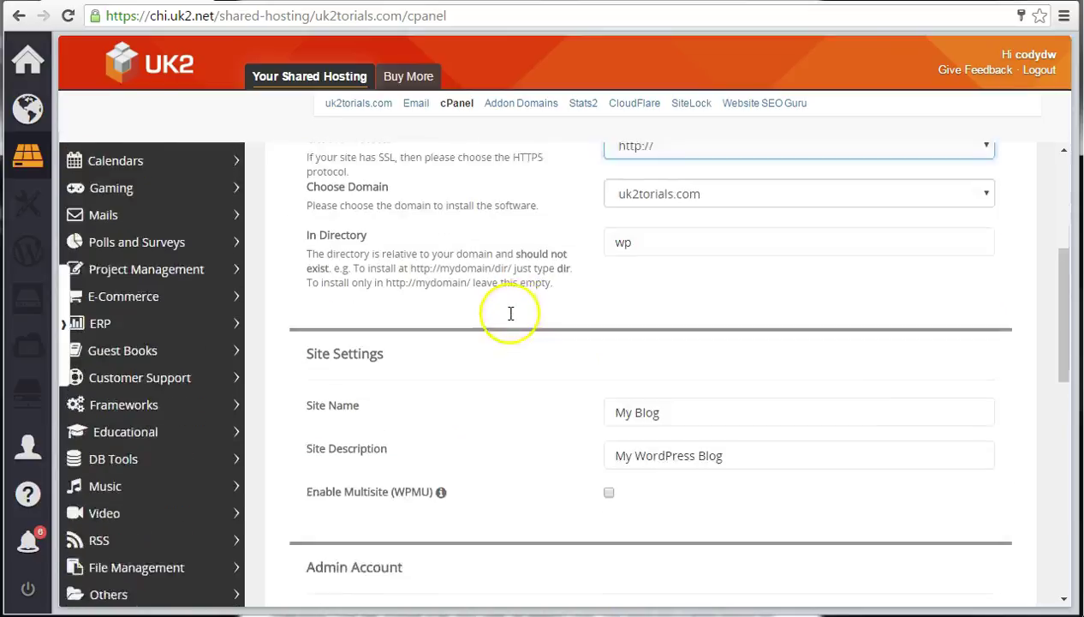
pyautogui.click(634, 171)
pyautogui.click(638, 174)
pyautogui.click(598, 250)
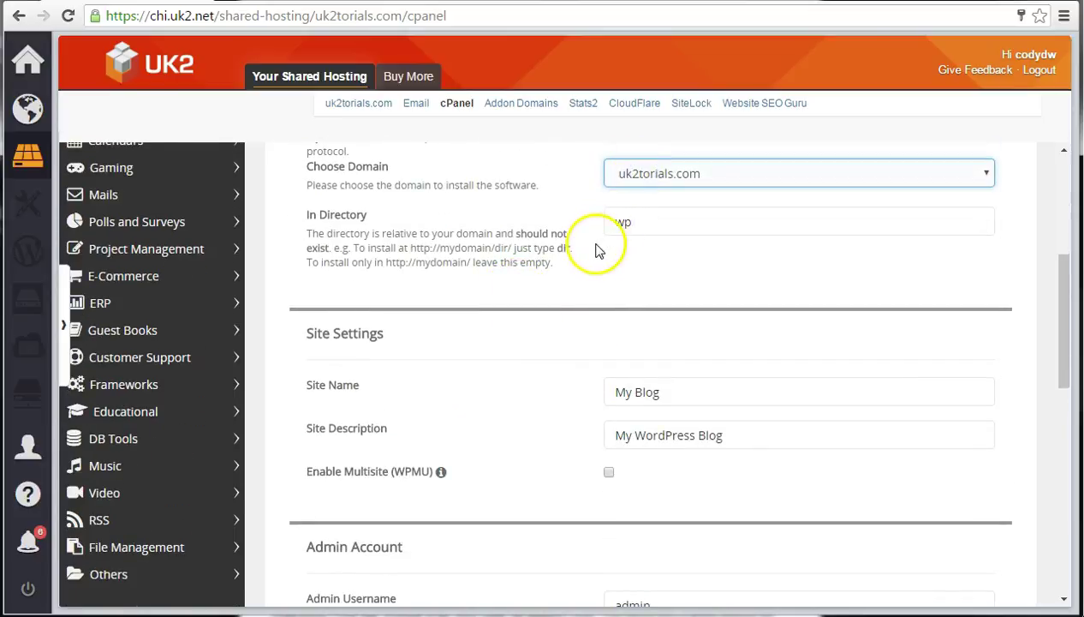
# Clear the wp entry from the installation directory so WordPress installs in the domain's root.
pyautogui.click(645, 225)
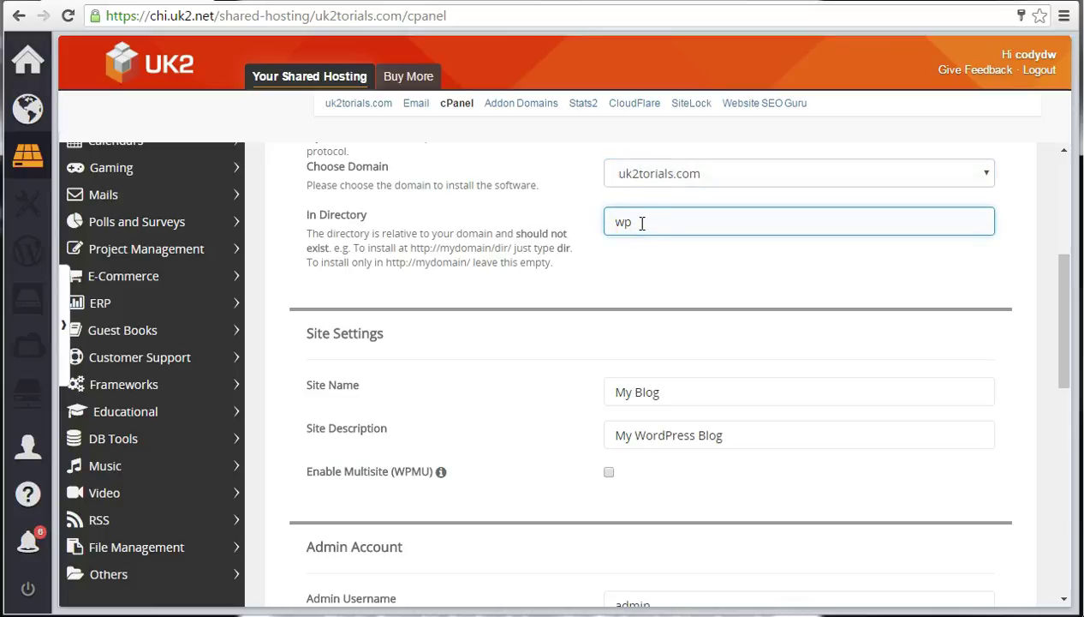
pyautogui.click(628, 223)
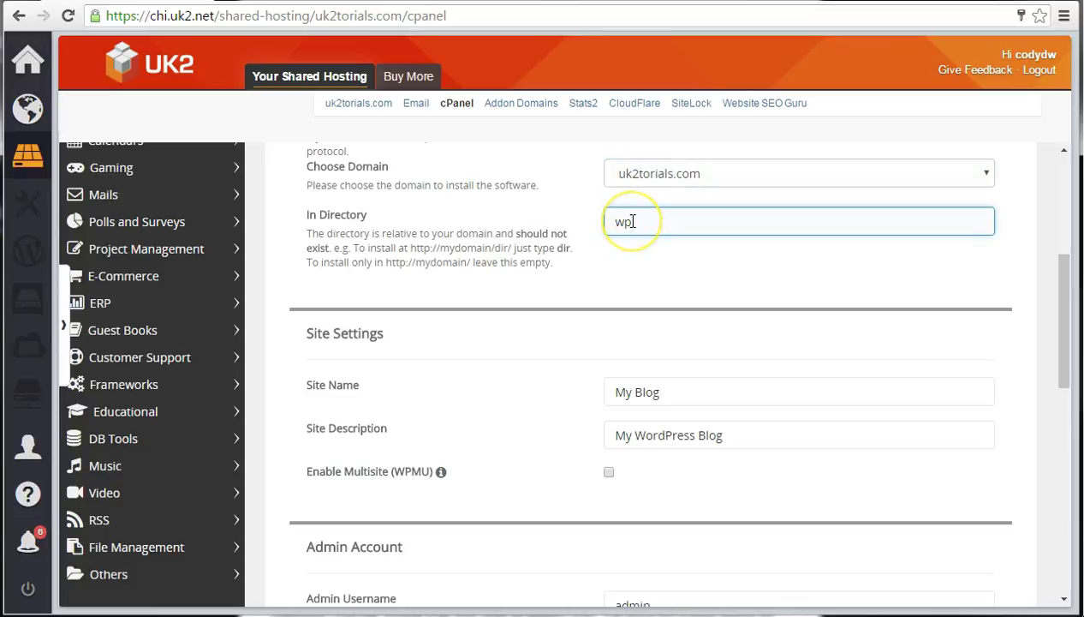
pyautogui.click(634, 214)
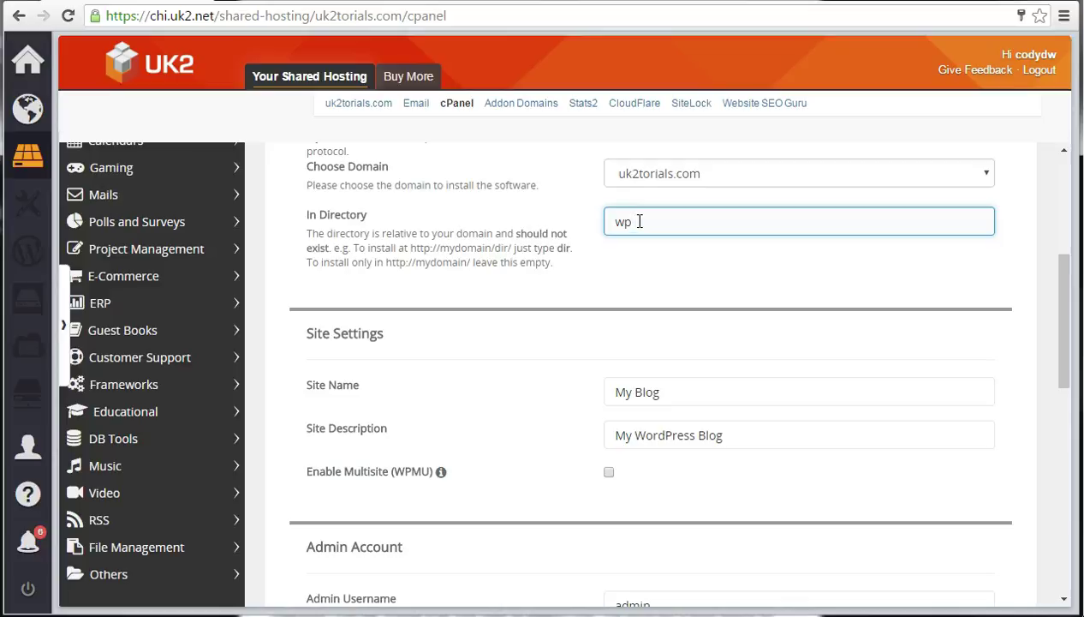
pyautogui.press('BackSpace')
# Set the site name to UK2torials and the site description to "Homepage for UK2torials".
pyautogui.click(630, 247)
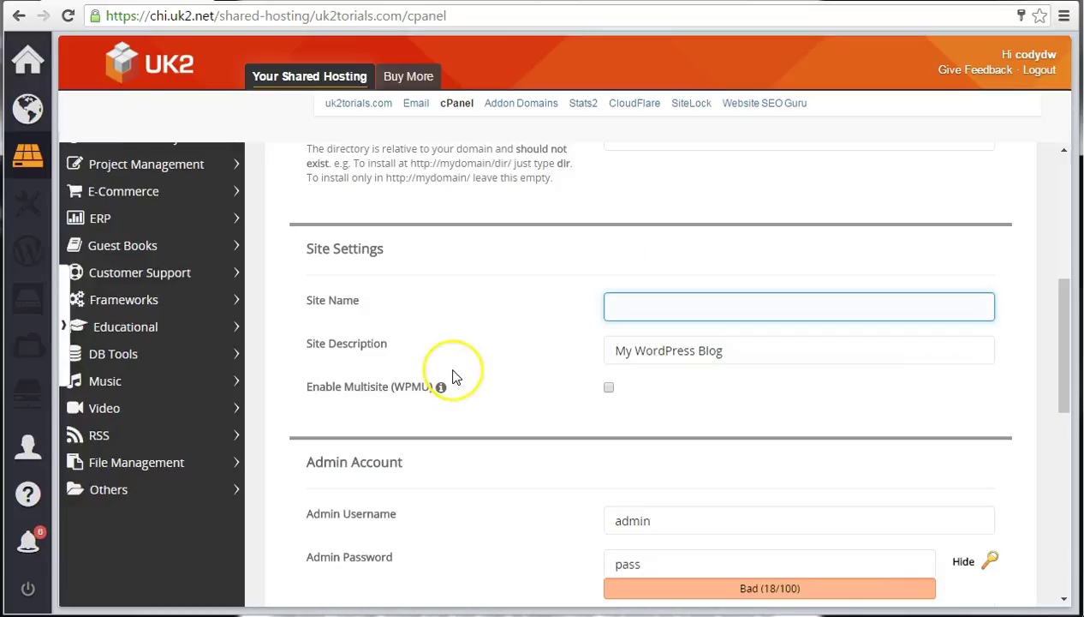
pyautogui.write('UK2torials')
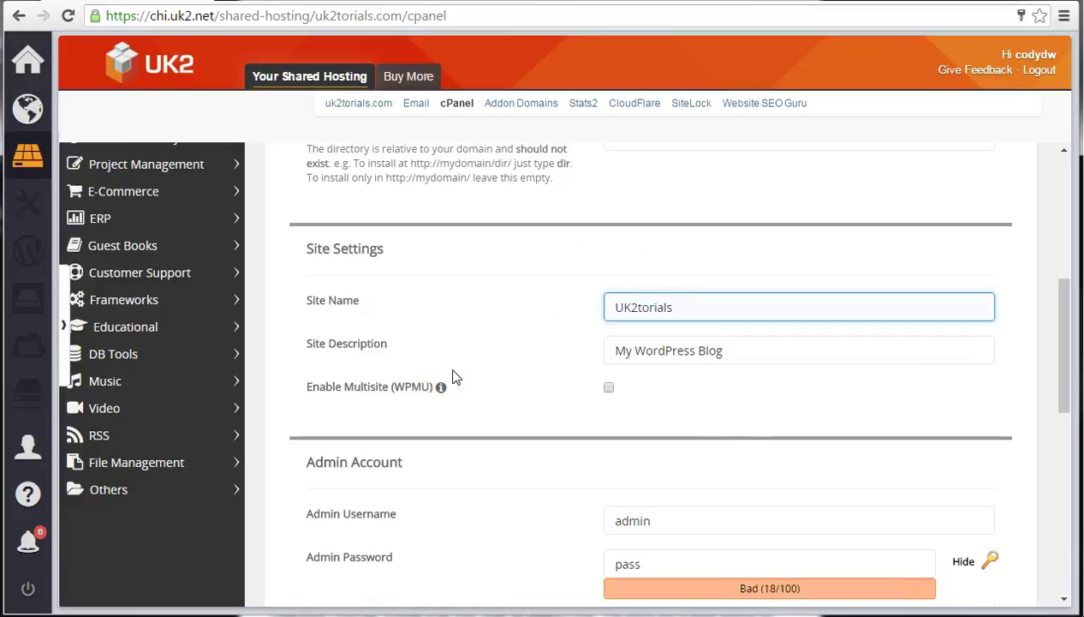
pyautogui.click(753, 351)
pyautogui.hotkey('ctrl', 'a')
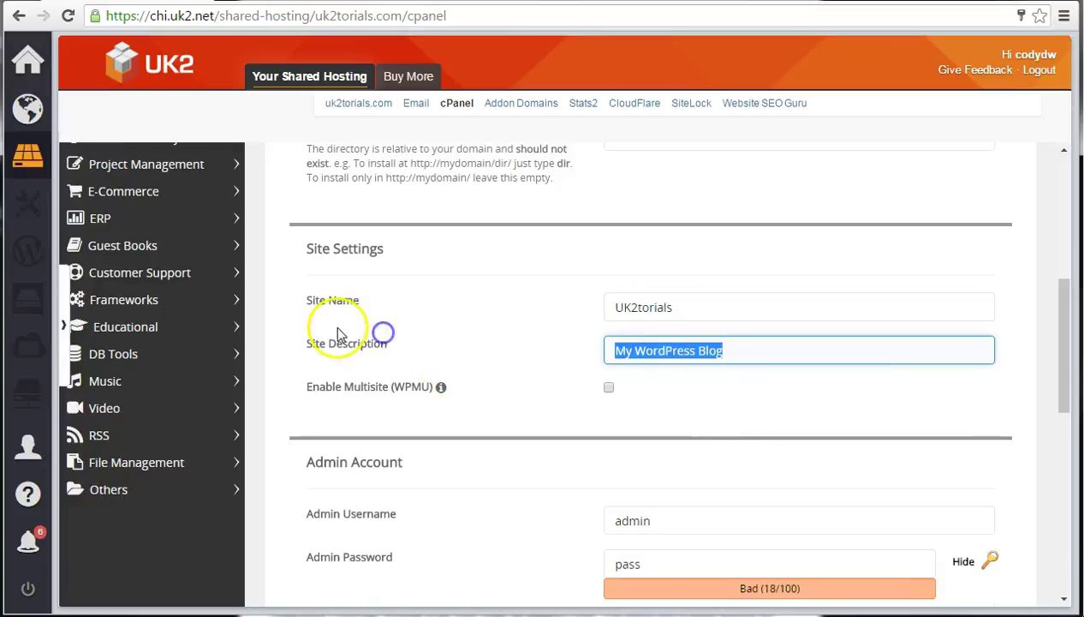
pyautogui.press('BackSpace')
pyautogui.write('Homepag')
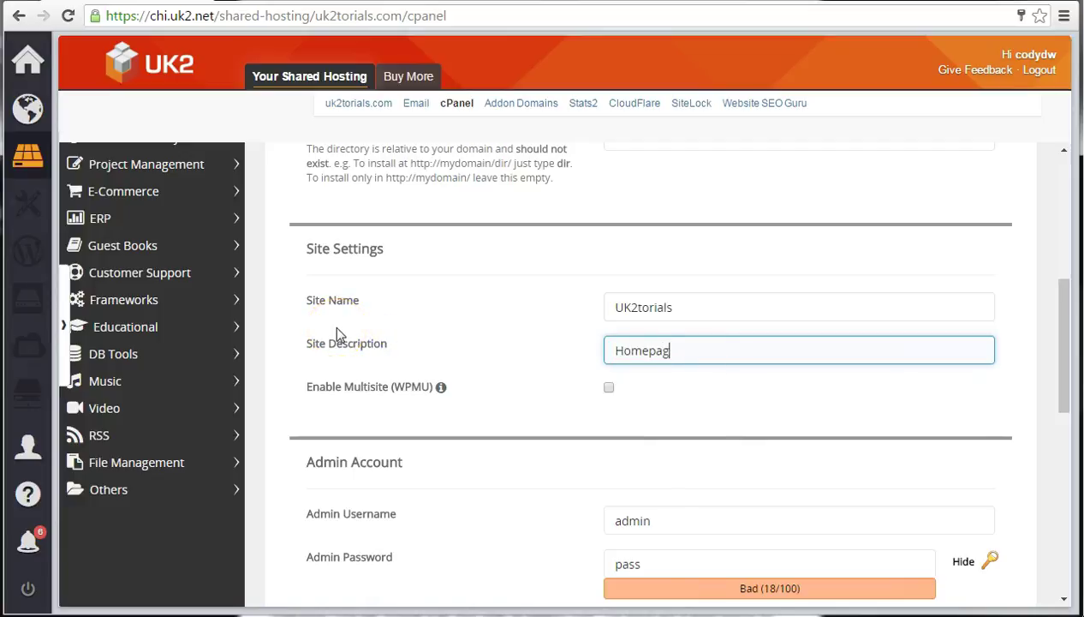
pyautogui.write('e for UK2torials')
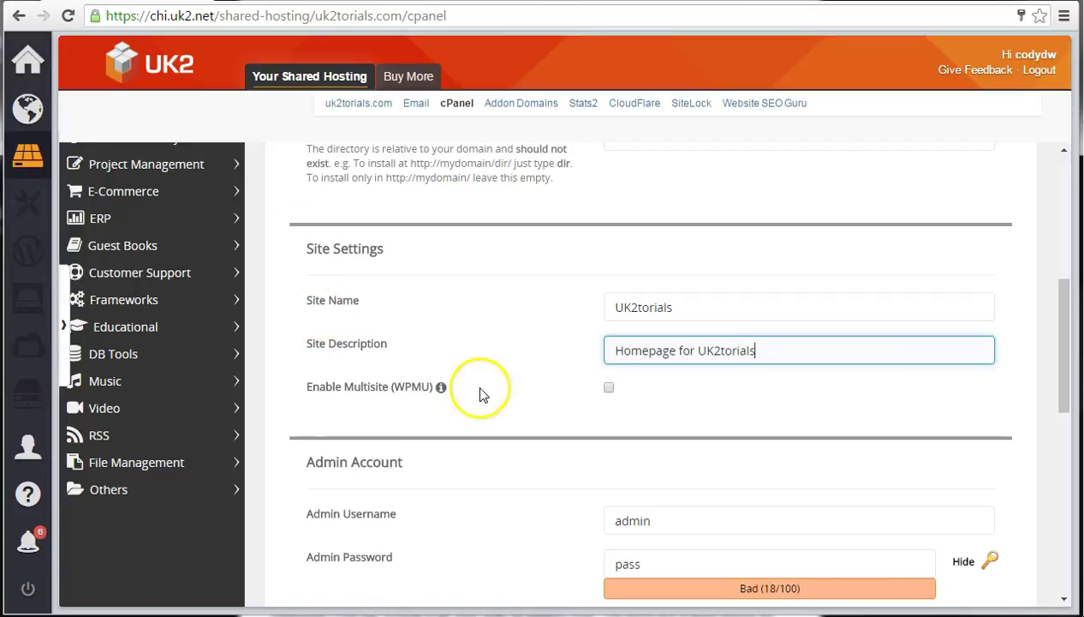
# Replace the default admin password in the WordPress admin account settings with a new password.
pyautogui.scroll(-2, 479, 394)
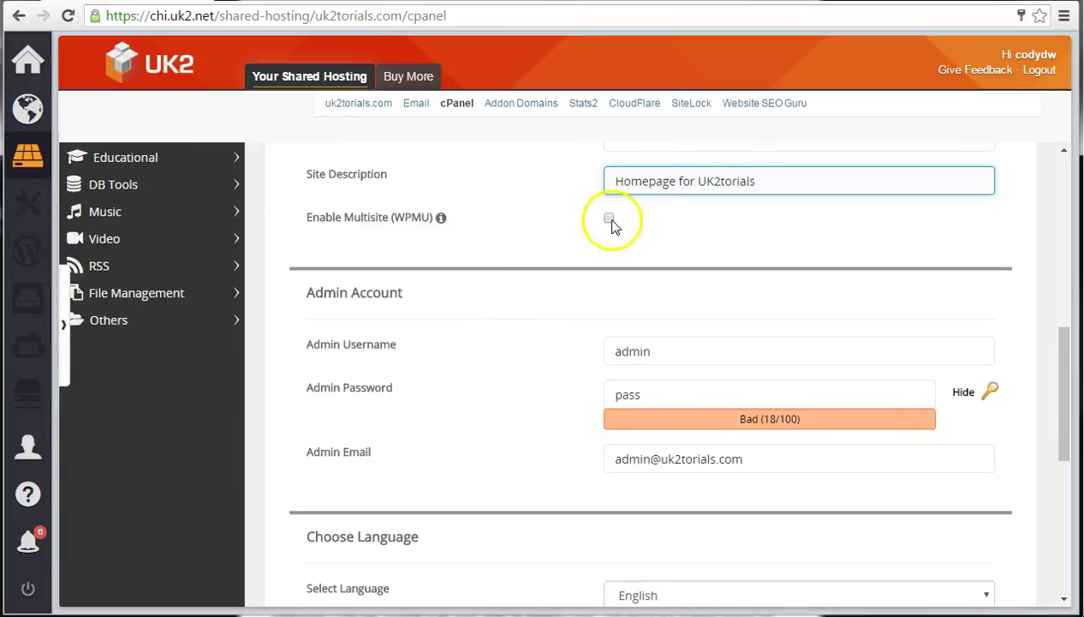
pyautogui.click(638, 351)
pyautogui.scroll(-1, 646, 352)
pyautogui.click(668, 263)
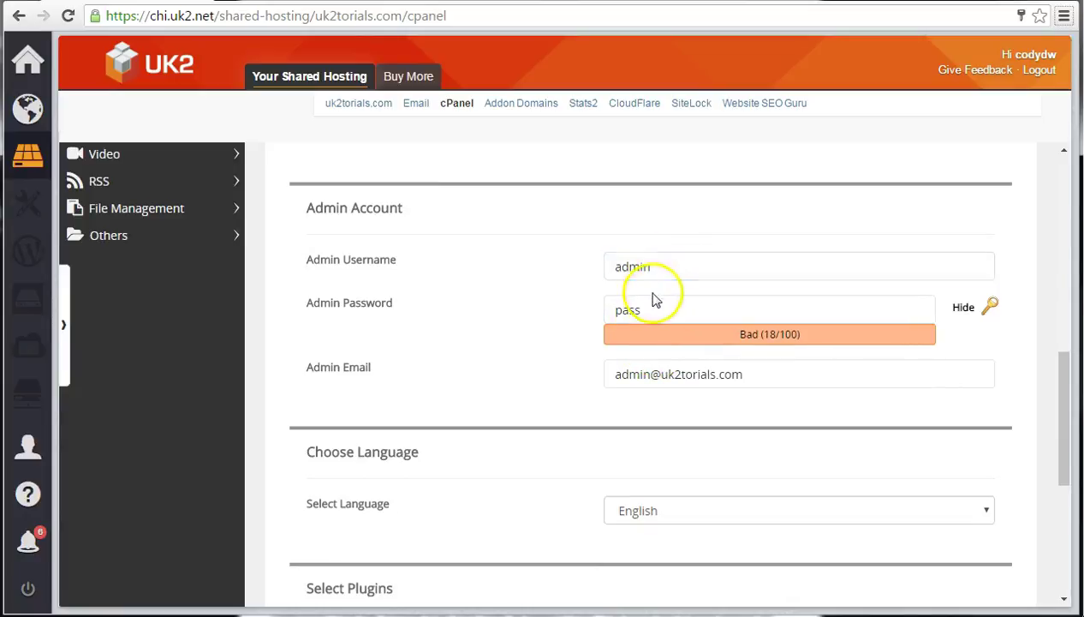
pyautogui.doubleClick(624, 308)
pyautogui.write('********')
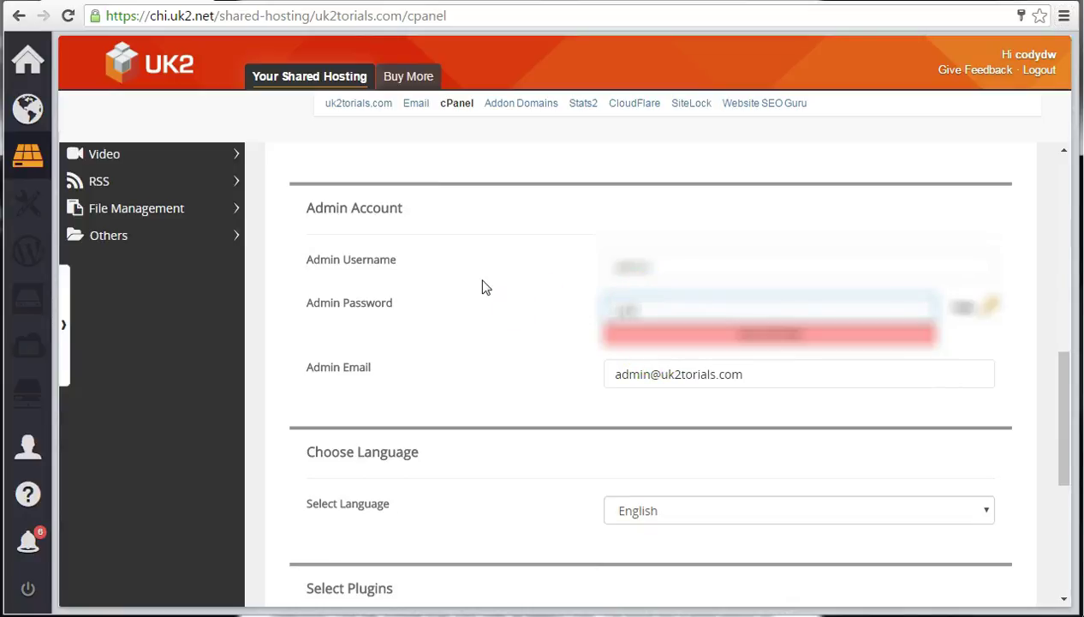
pyautogui.press('Tab')
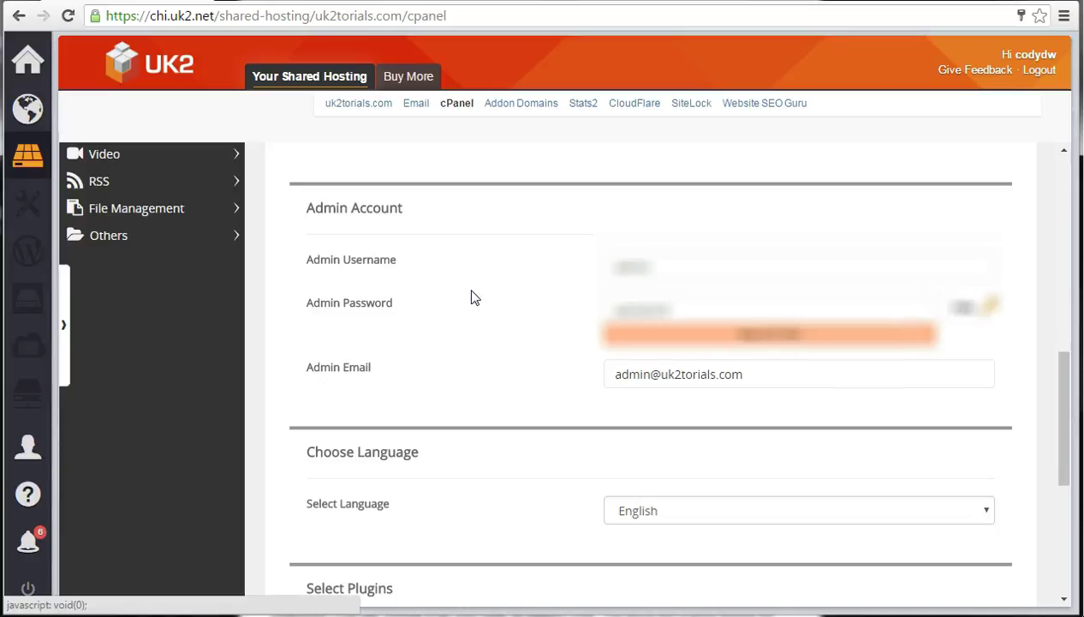
# Keep English as the language for the WordPress installation.
pyautogui.scroll(-2, 557, 317)
pyautogui.click(659, 338)
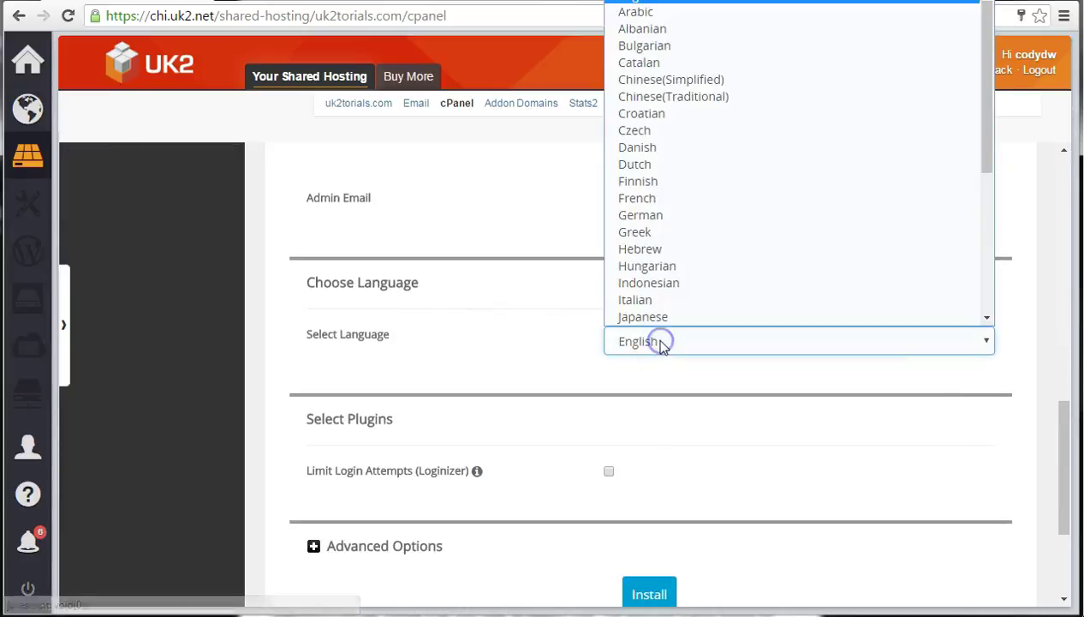
pyautogui.click(660, 342)
pyautogui.scroll(-2, 660, 342)
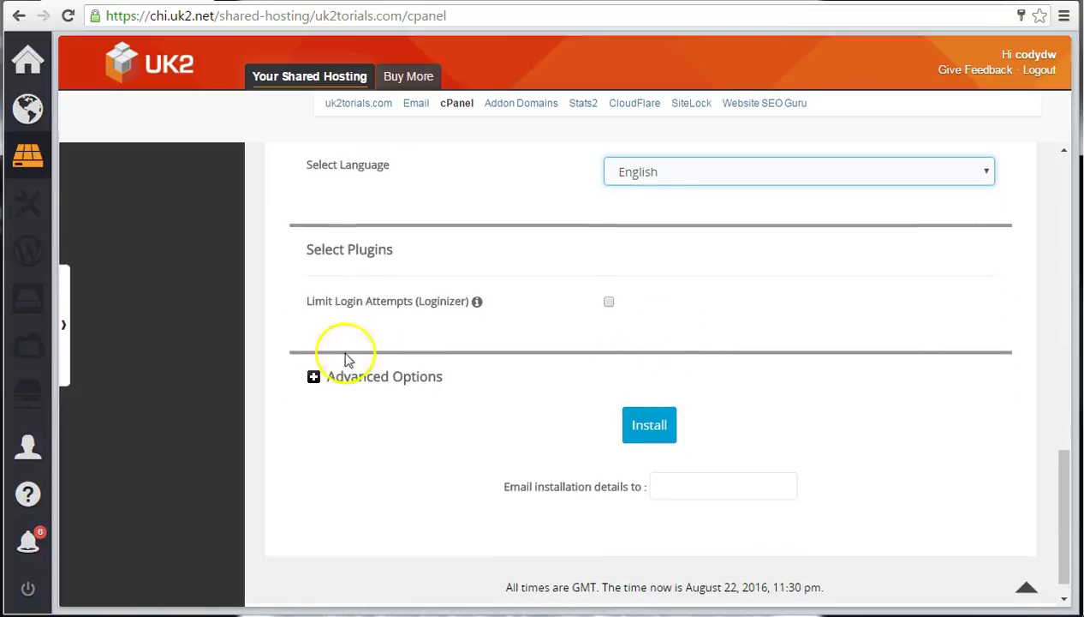
# Select the Limit Login Attempts (Loginizer) plugin and set the database name to wp731 in the advanced options.
pyautogui.click(312, 379)
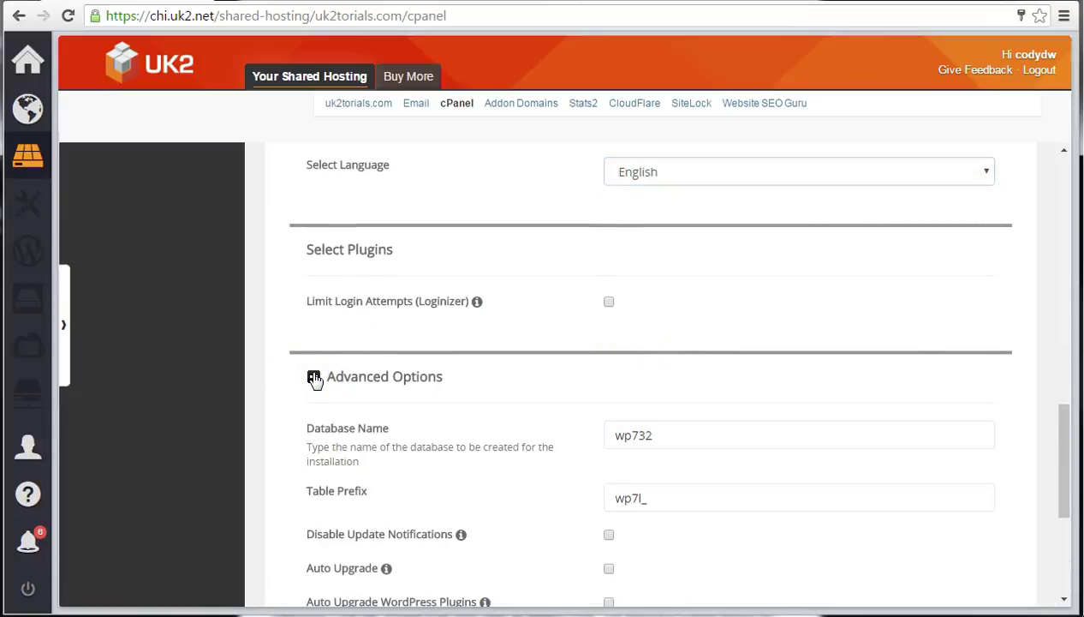
pyautogui.scroll(-1, 315, 380)
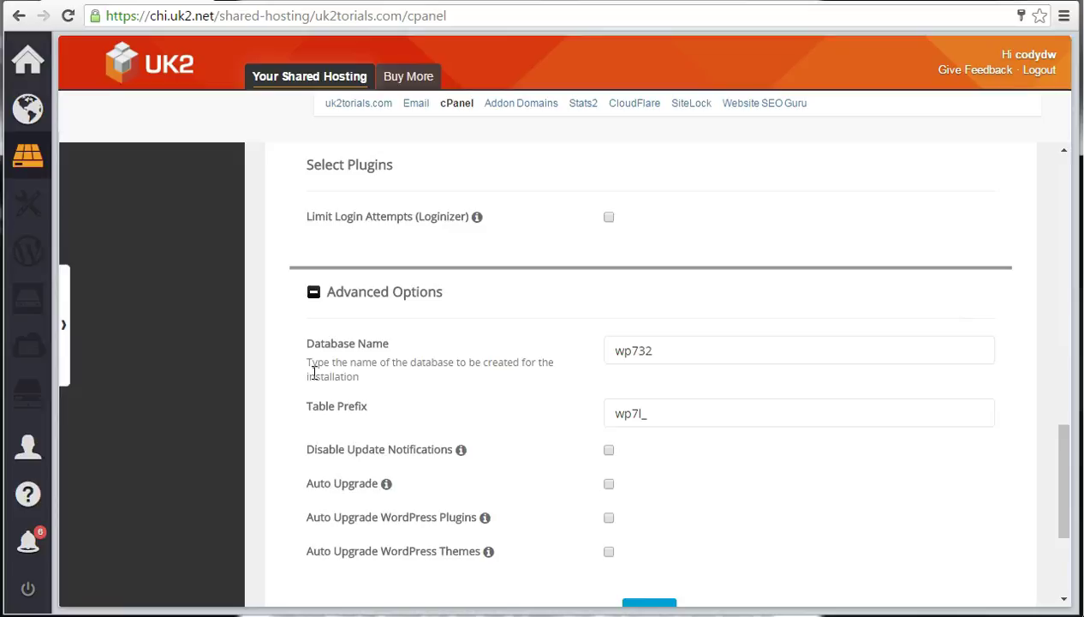
pyautogui.click(609, 218)
pyautogui.scroll(-1, 582, 244)
pyautogui.click(658, 267)
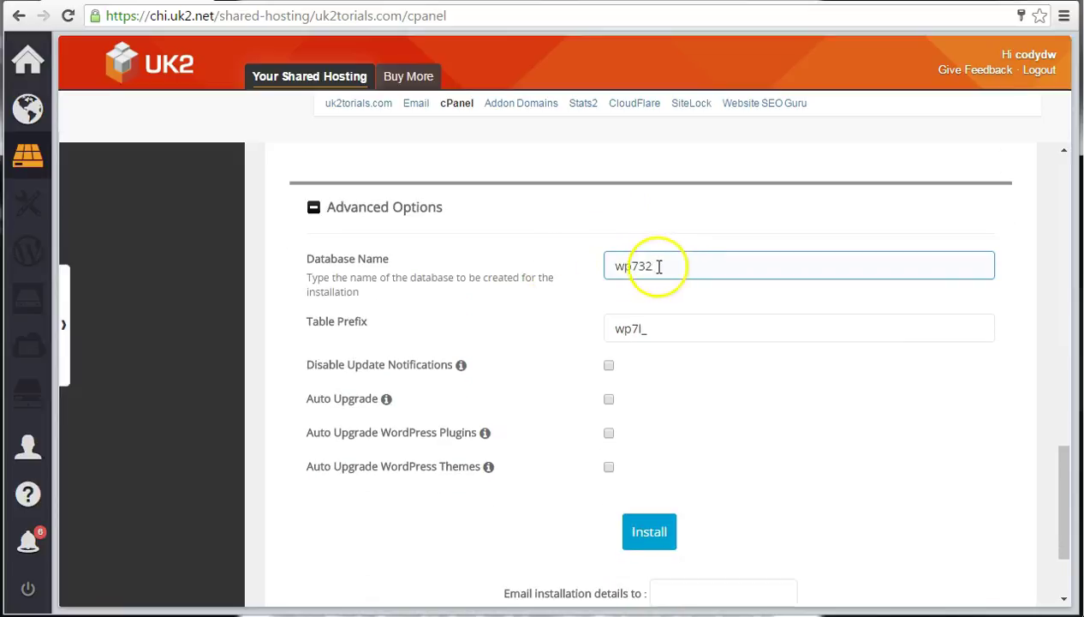
pyautogui.press('BackSpace')
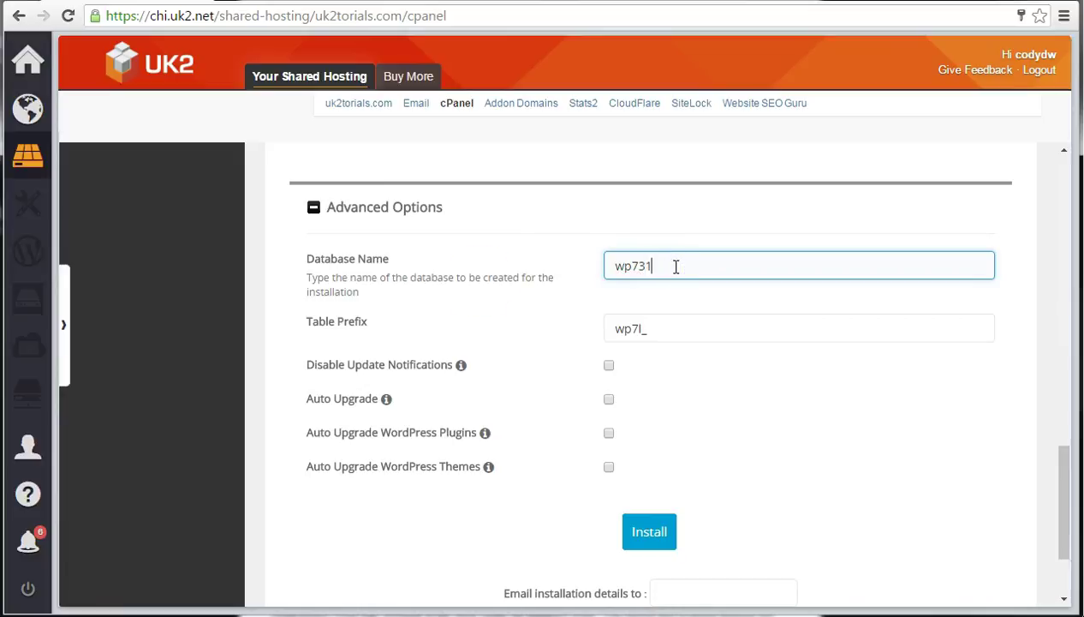
# Enable Auto Upgrade for WordPress itself, its plugins and its themes in the advanced options.
pyautogui.scroll(-1, 479, 287)
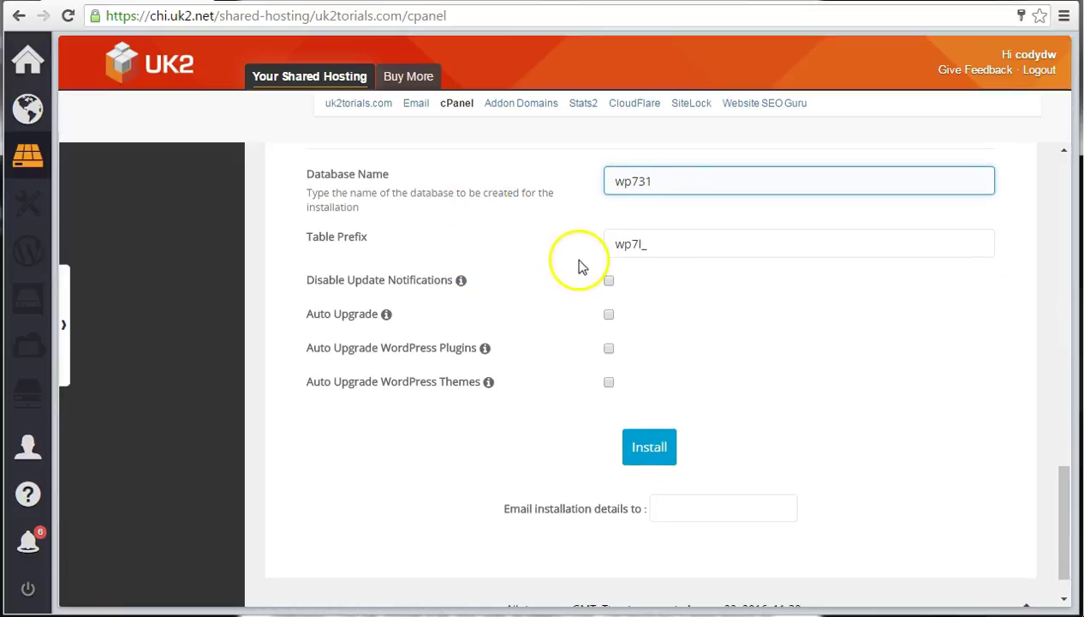
pyautogui.scroll(1, 599, 342)
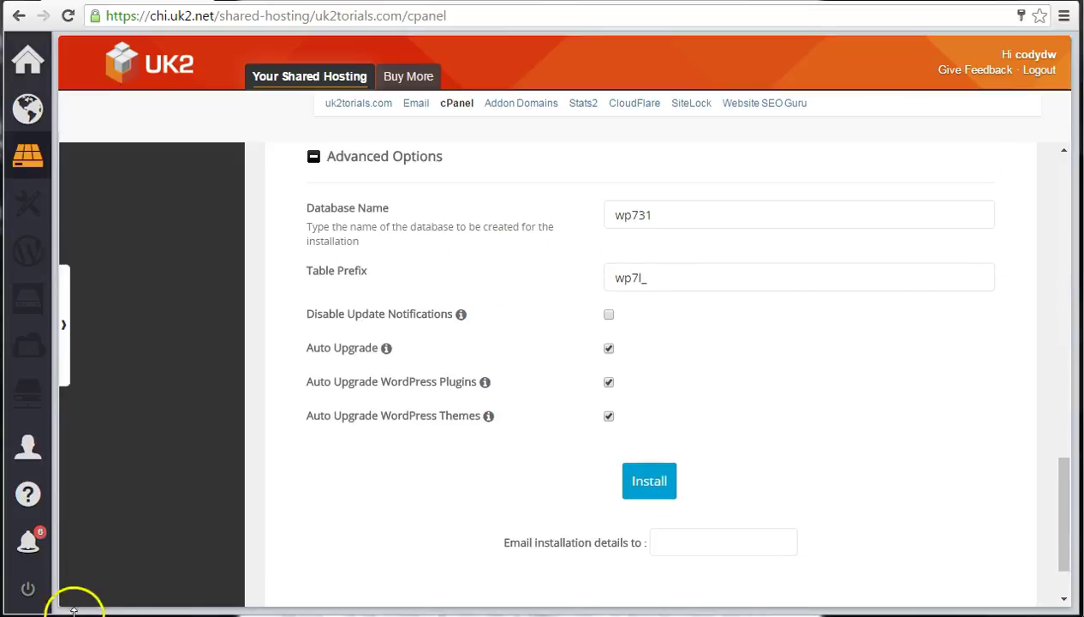
pyautogui.click(609, 348)
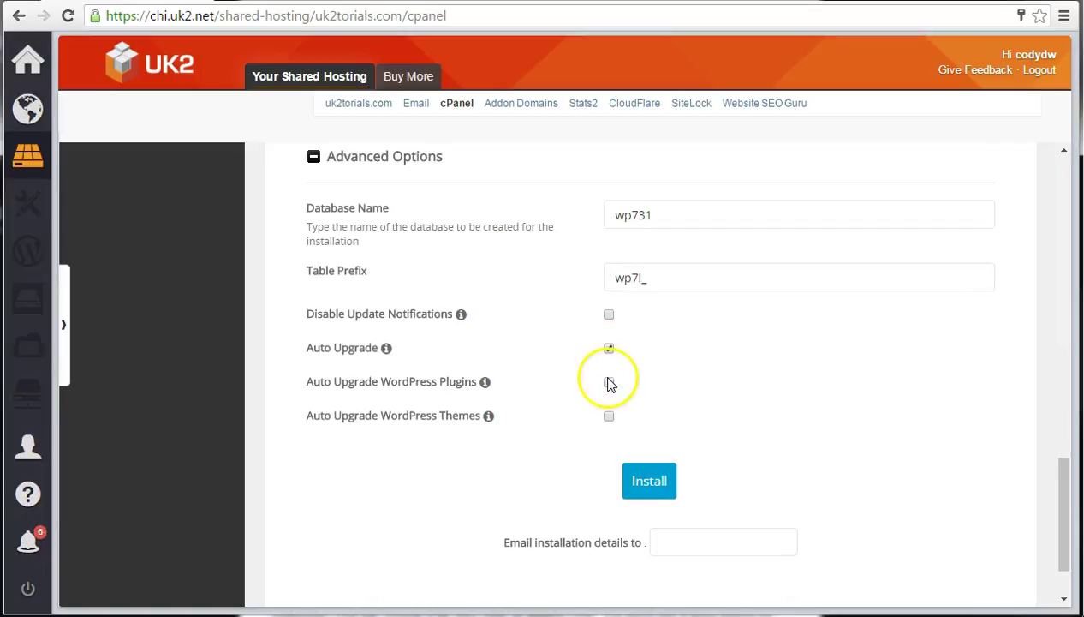
pyautogui.click(609, 383)
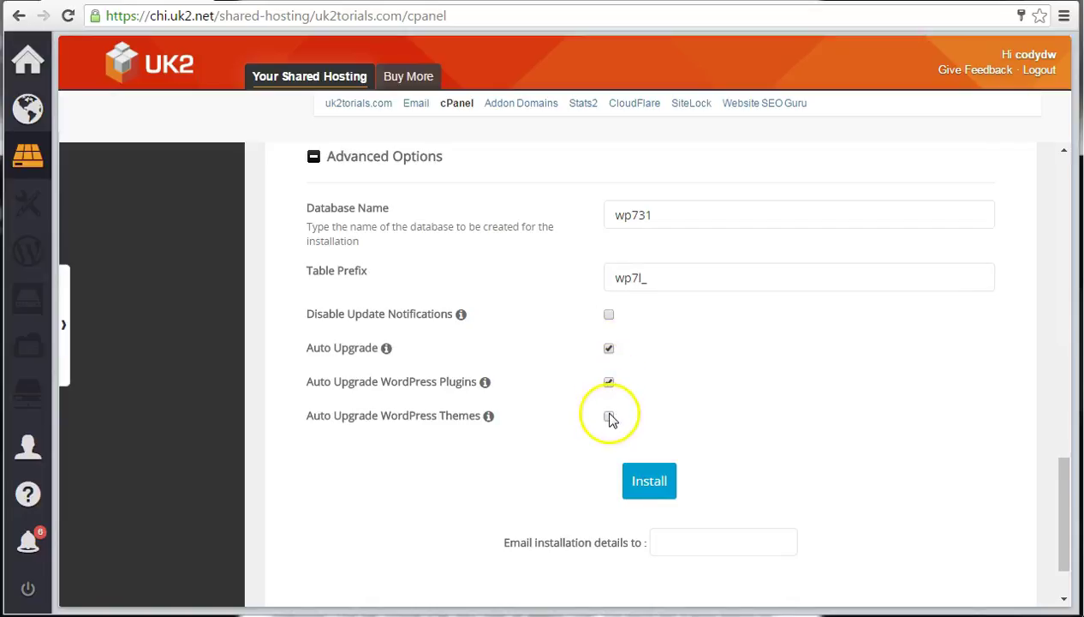
pyautogui.click(609, 417)
pyautogui.click(656, 411)
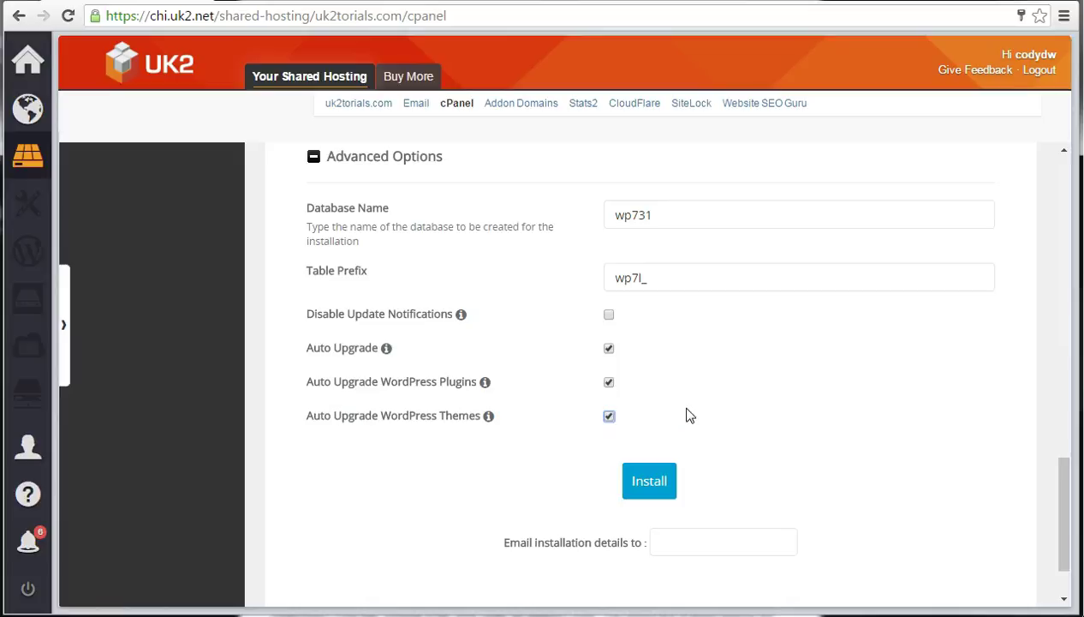
# Run the WordPress installation with the configured settings and wait until it completes.
pyautogui.click(654, 484)
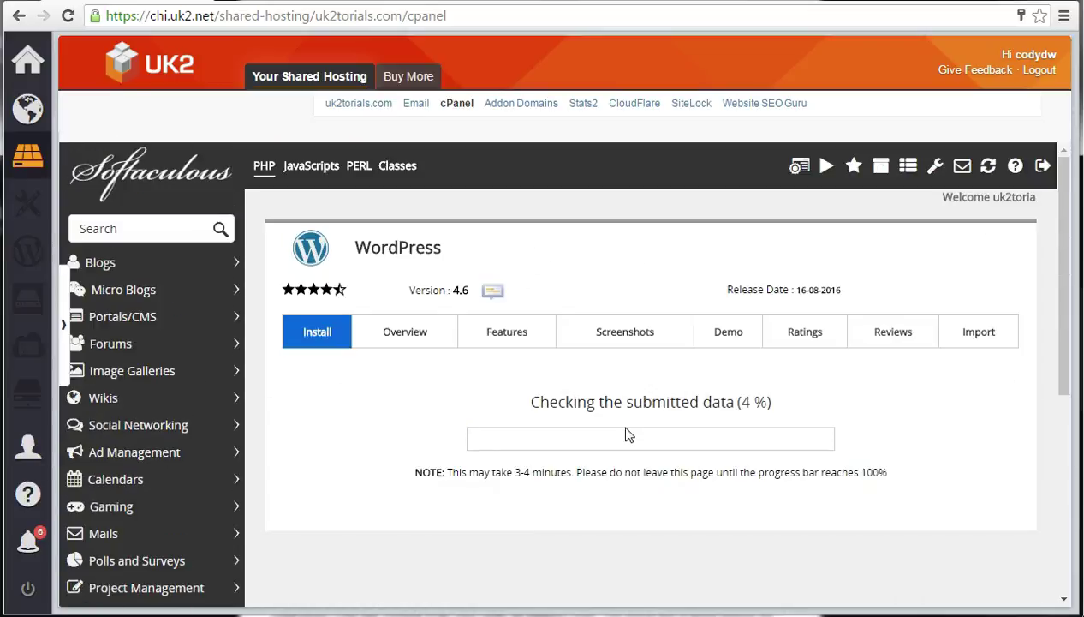
pyautogui.click(497, 399)
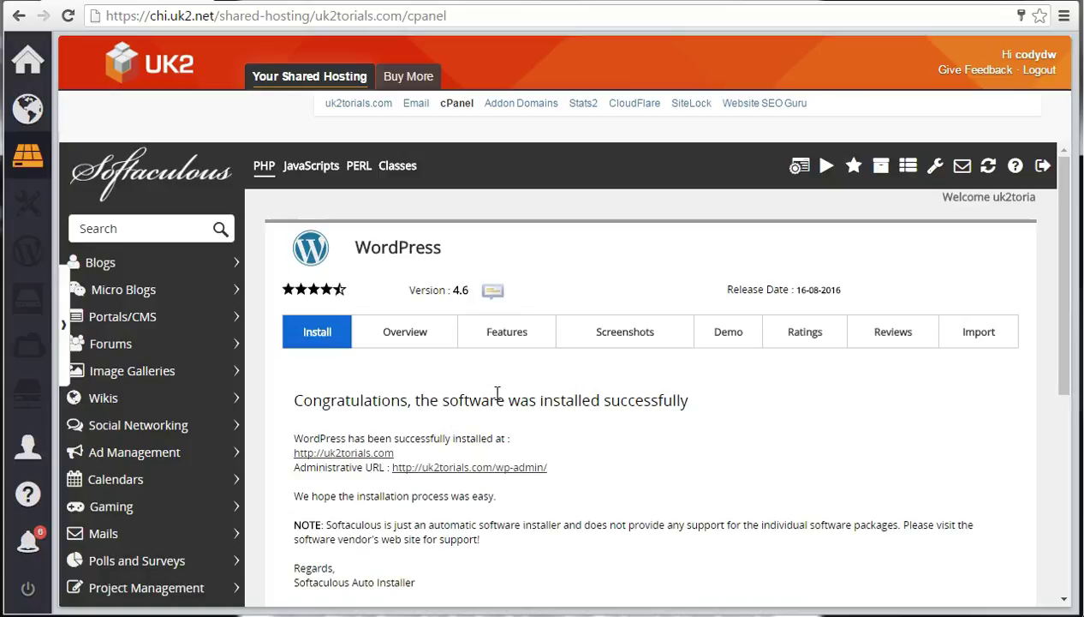
pyautogui.hotkey('alt', 'f')
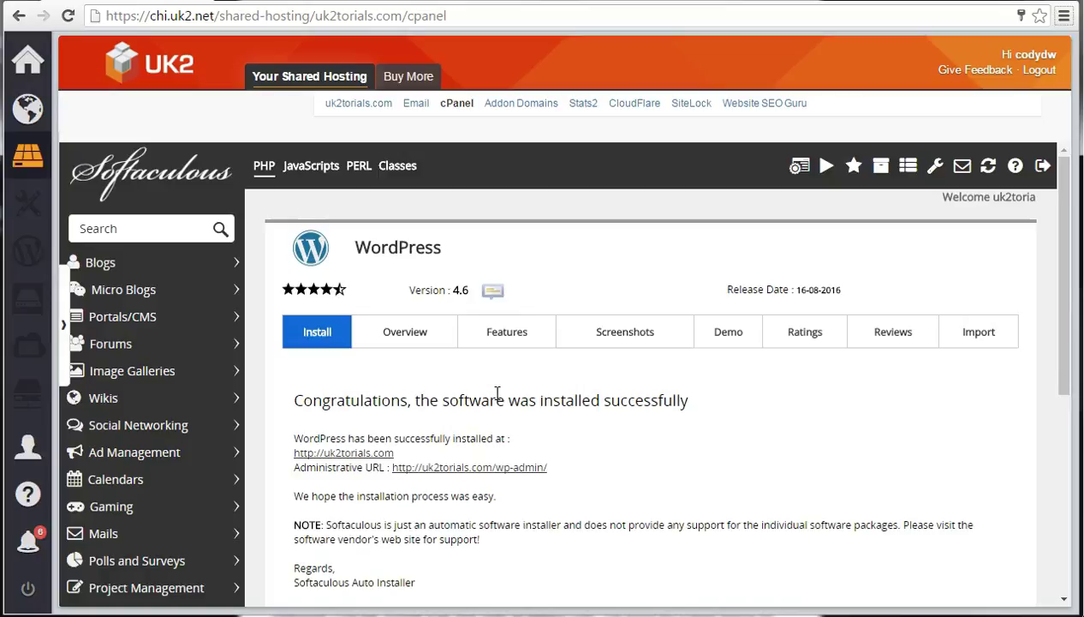